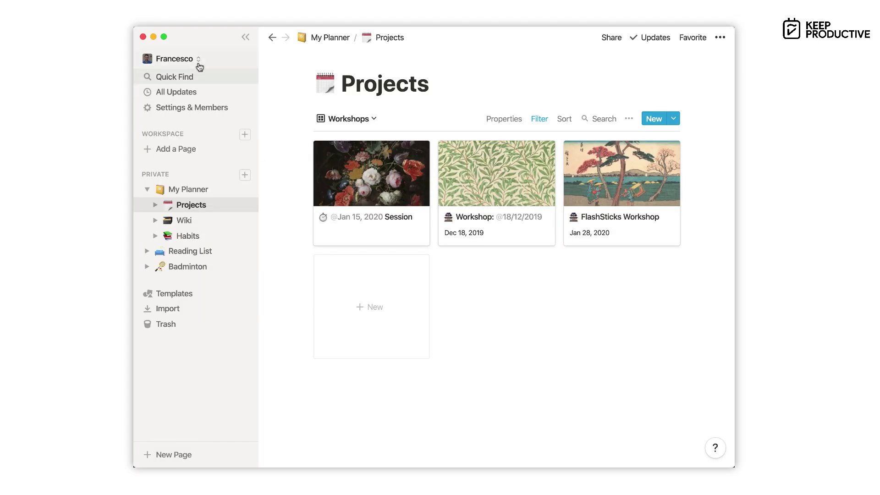
Open Settings & Members from the workspace menu and go to the My Account page.
{"action": "left_click", "coordinate": [197, 60]}
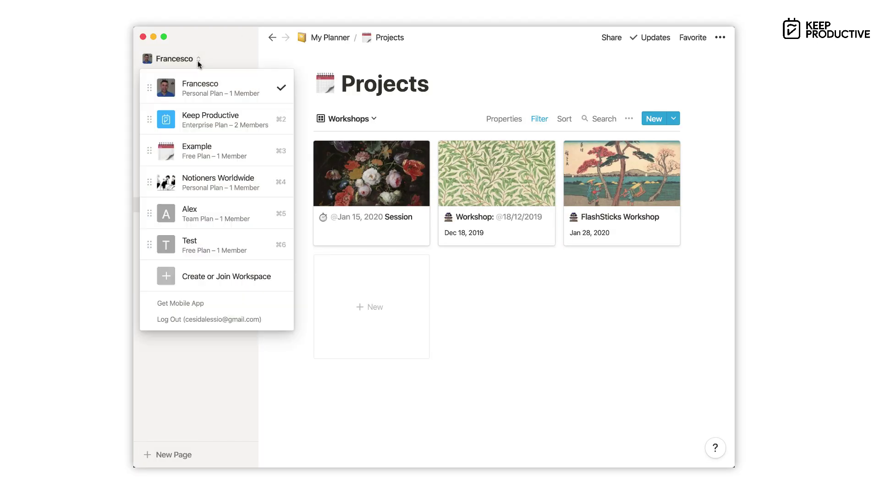
{"action": "left_click", "coordinate": [222, 58]}
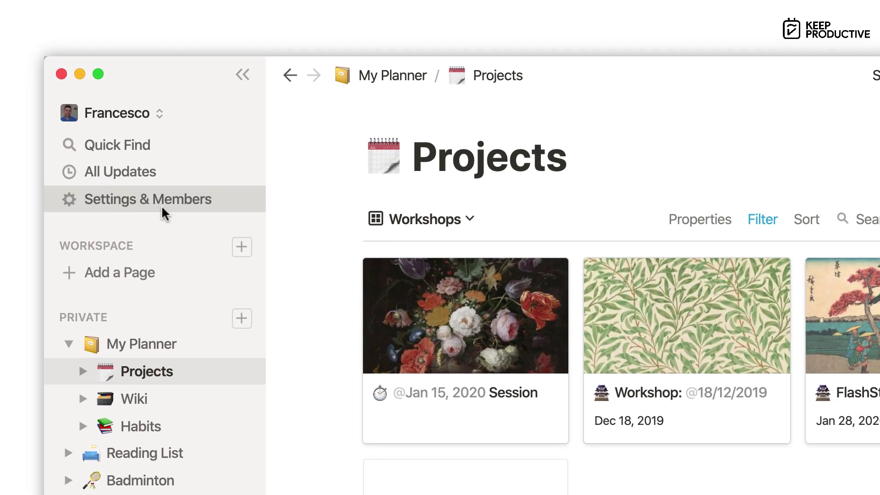
{"action": "left_click", "coordinate": [192, 105]}
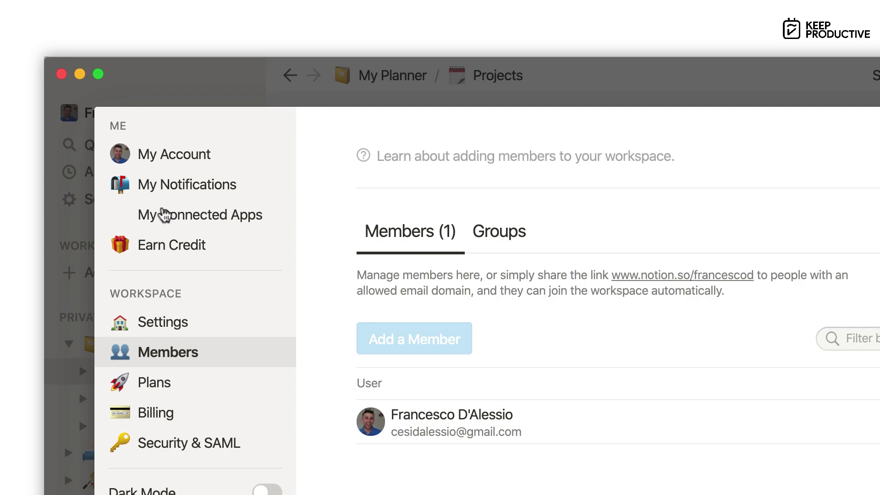
{"action": "left_click", "coordinate": [175, 167]}
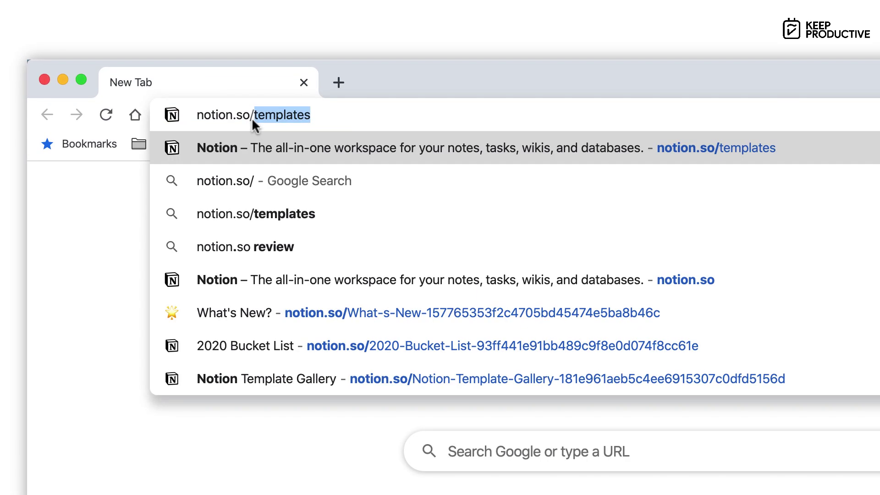
Load the notion.so/templates gallery and preview the Maintenance list template.
{"action": "key", "text": "Return"}
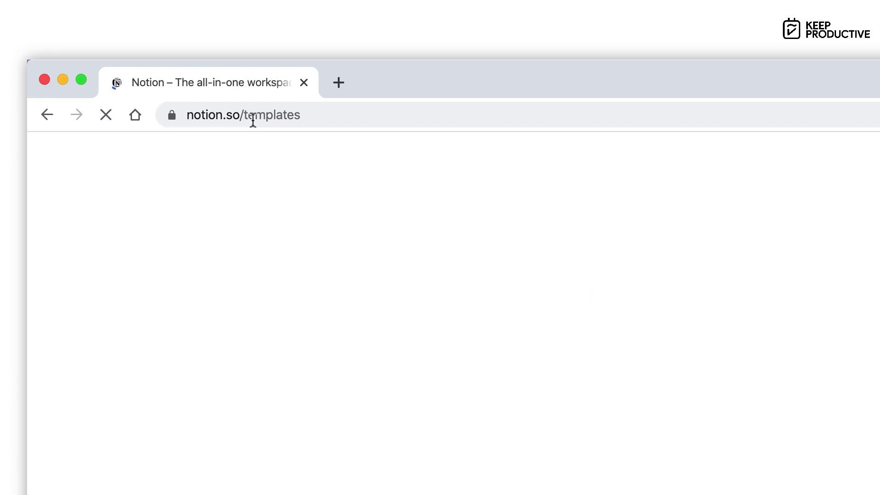
{"action": "scroll", "coordinate": [540, 481], "scroll_direction": "down", "scroll_amount": 15}
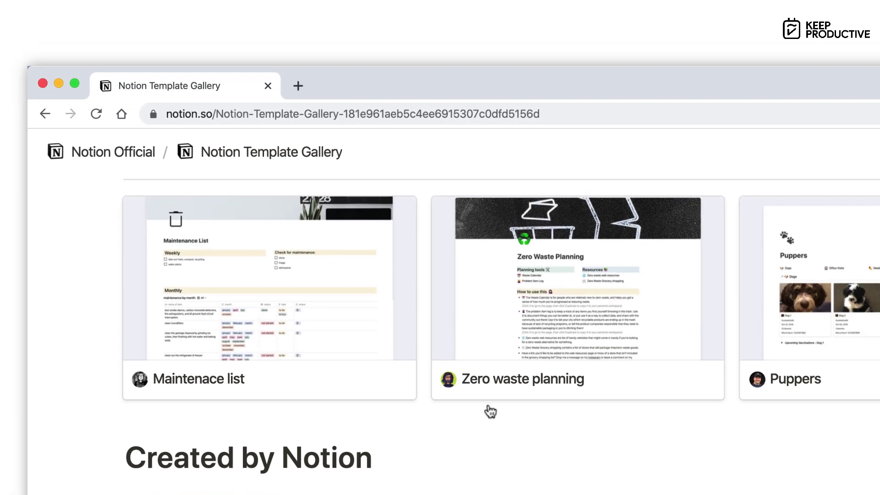
{"action": "left_click", "coordinate": [329, 280]}
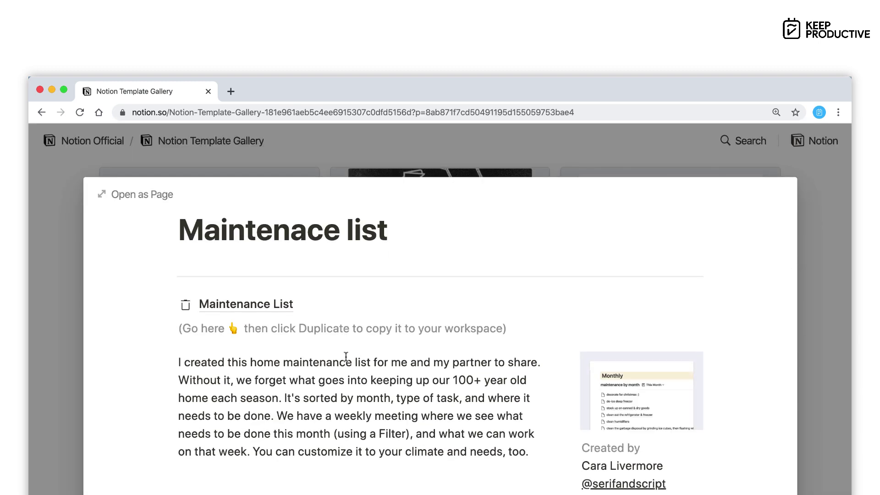
{"action": "scroll", "coordinate": [346, 356], "scroll_direction": "down", "scroll_amount": 1}
{"action": "scroll", "coordinate": [346, 357], "scroll_direction": "down", "scroll_amount": 10}
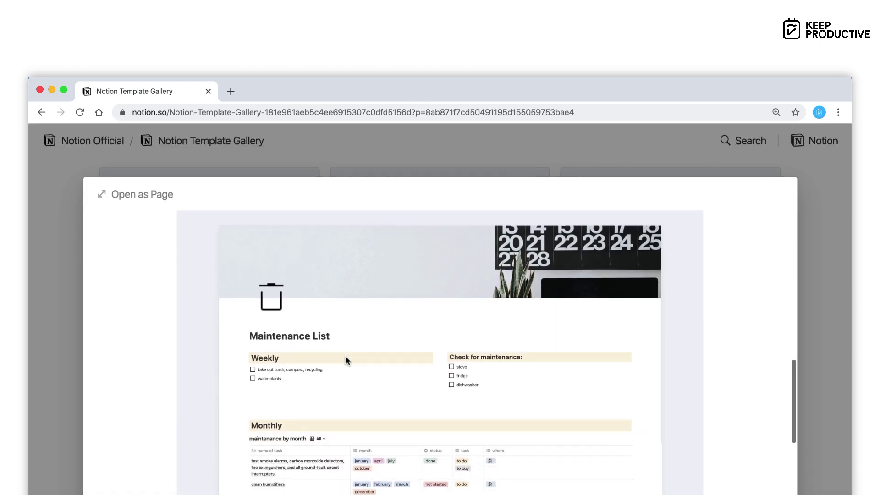
{"action": "scroll", "coordinate": [345, 360], "scroll_direction": "down", "scroll_amount": 5}
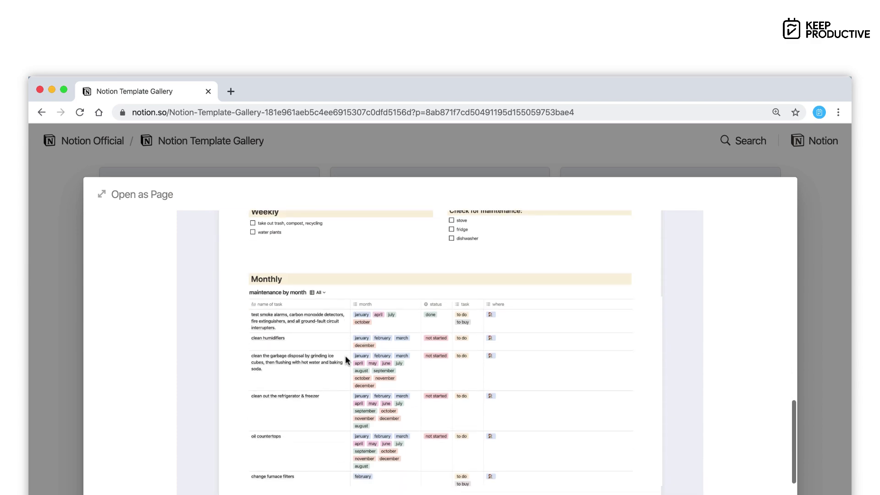
Close the Maintenance list preview and browse further down the template gallery.
{"action": "left_click", "coordinate": [72, 310]}
{"action": "scroll", "coordinate": [285, 441], "scroll_direction": "down", "scroll_amount": 20}
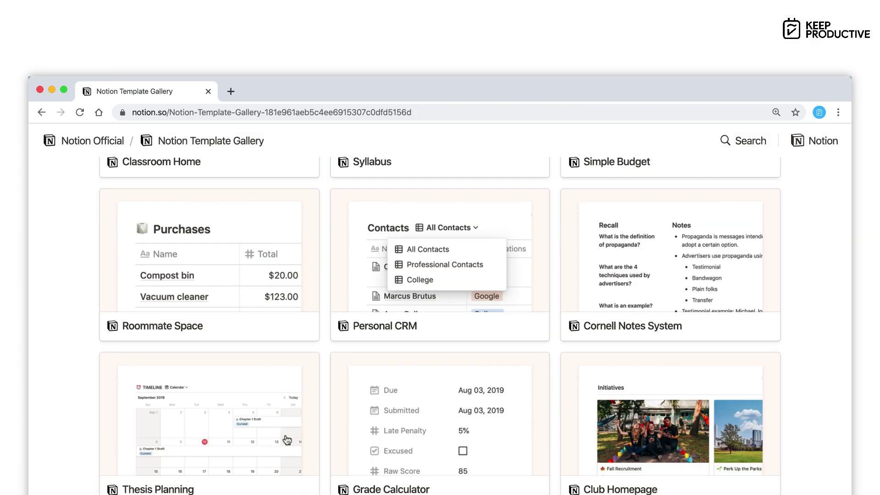
{"action": "scroll", "coordinate": [287, 441], "scroll_direction": "down", "scroll_amount": 15}
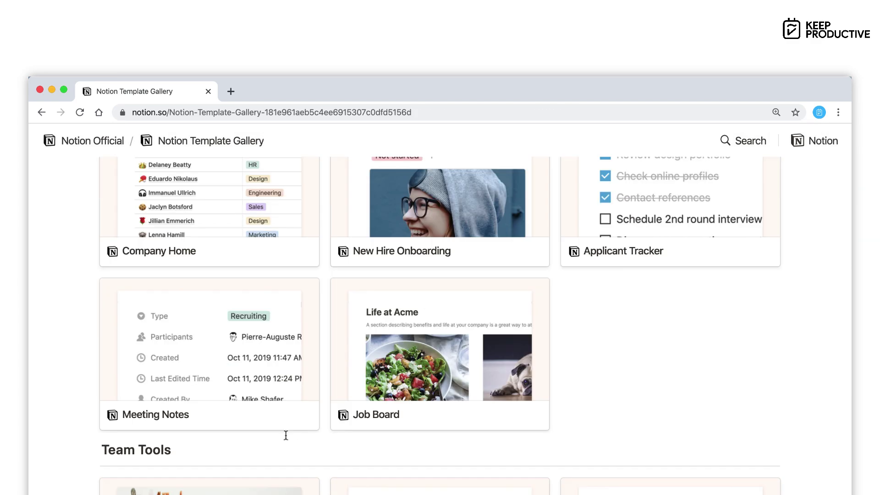
{"action": "scroll", "coordinate": [418, 356], "scroll_direction": "down", "scroll_amount": 10}
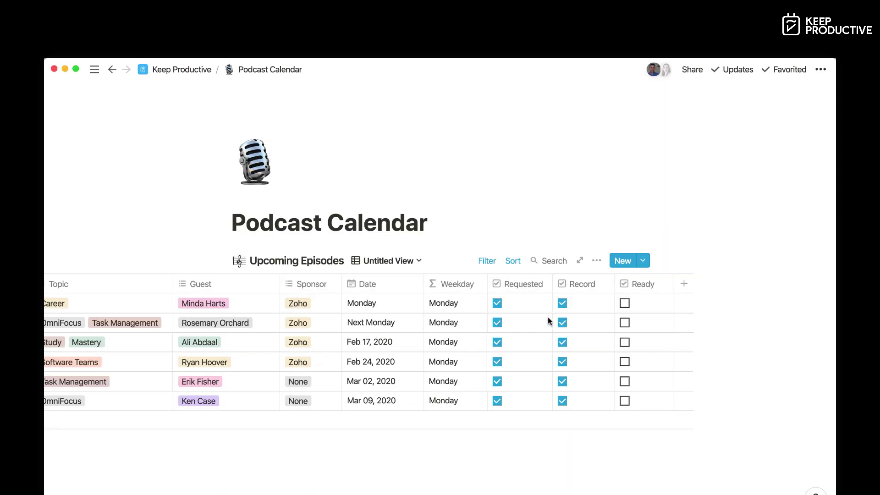
Check the 'Ready is unchecked' filter, then tick Ready on the Monday episode row.
{"action": "left_click", "coordinate": [487, 261]}
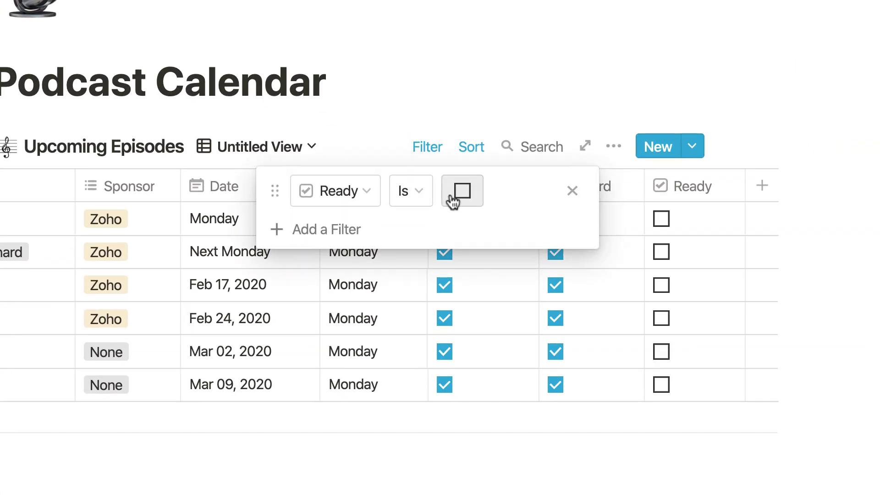
{"action": "left_click", "coordinate": [507, 63]}
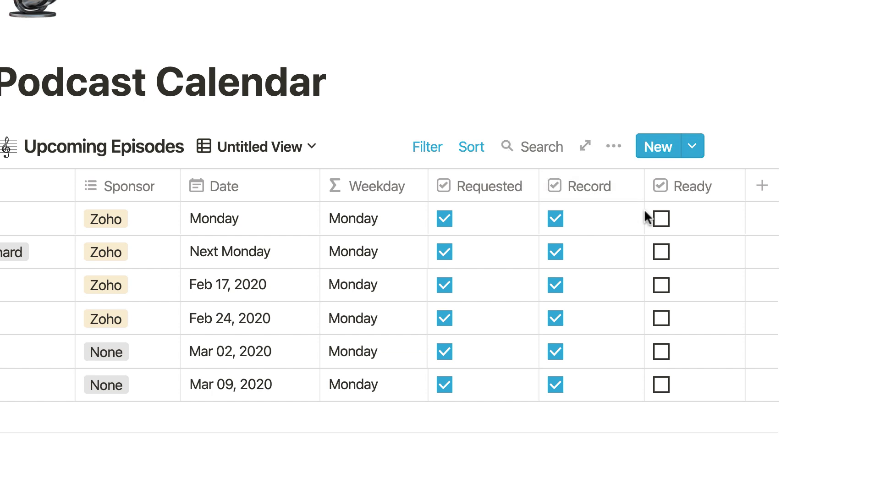
{"action": "left_click", "coordinate": [660, 219]}
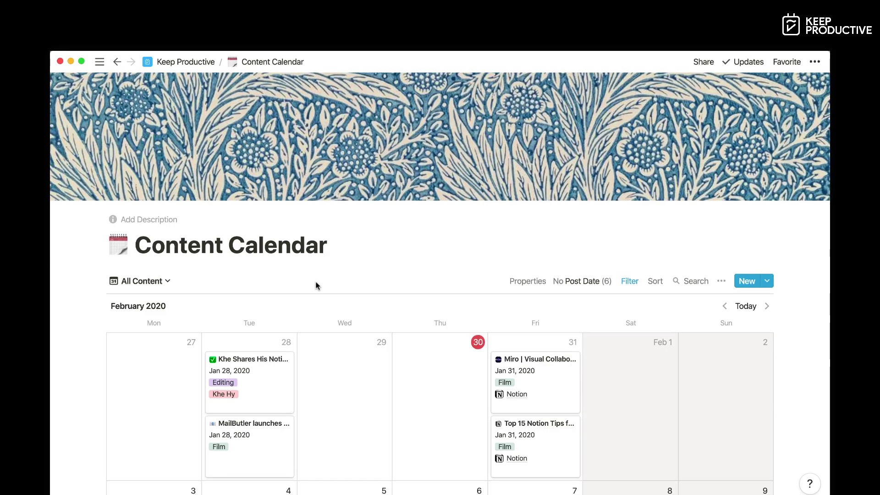
{"action": "scroll", "coordinate": [316, 285], "scroll_direction": "down", "scroll_amount": 5}
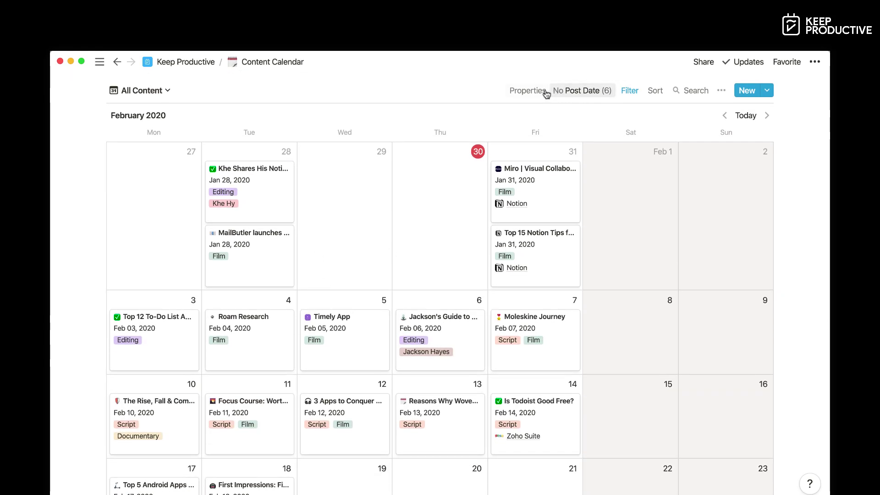
{"action": "left_click", "coordinate": [544, 91]}
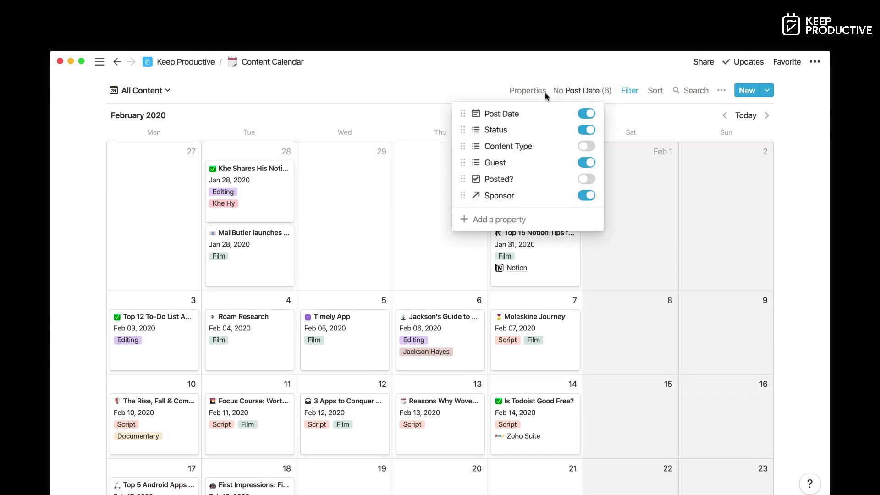
{"action": "left_click", "coordinate": [529, 266]}
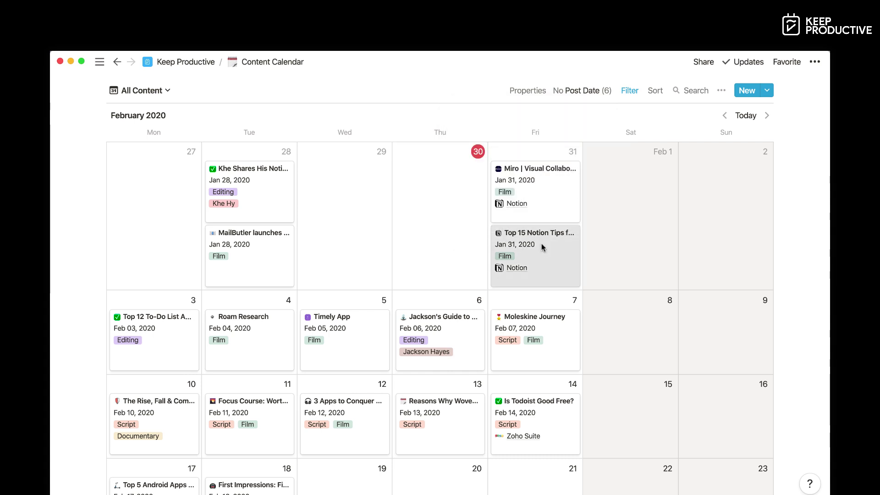
{"action": "left_click", "coordinate": [541, 243]}
{"action": "scroll", "coordinate": [462, 241], "scroll_direction": "down", "scroll_amount": 3}
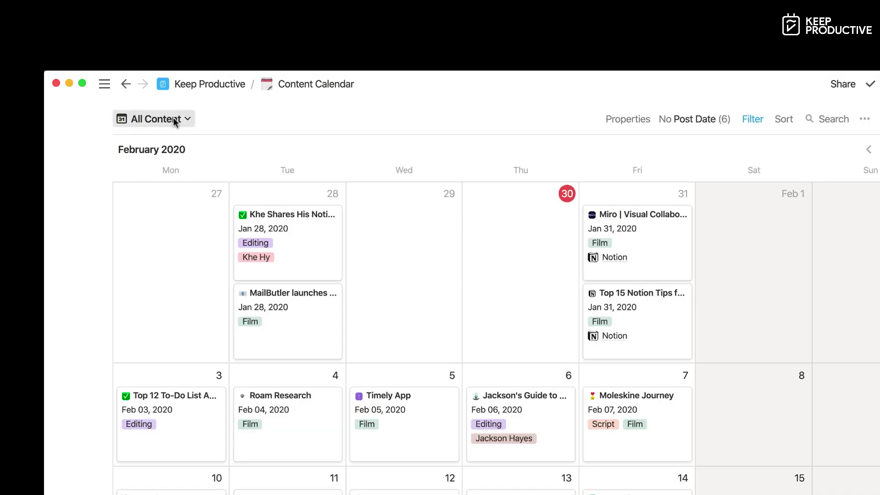
Switch the Content Calendar to the Courses view and scroll through it.
{"action": "left_click", "coordinate": [175, 120]}
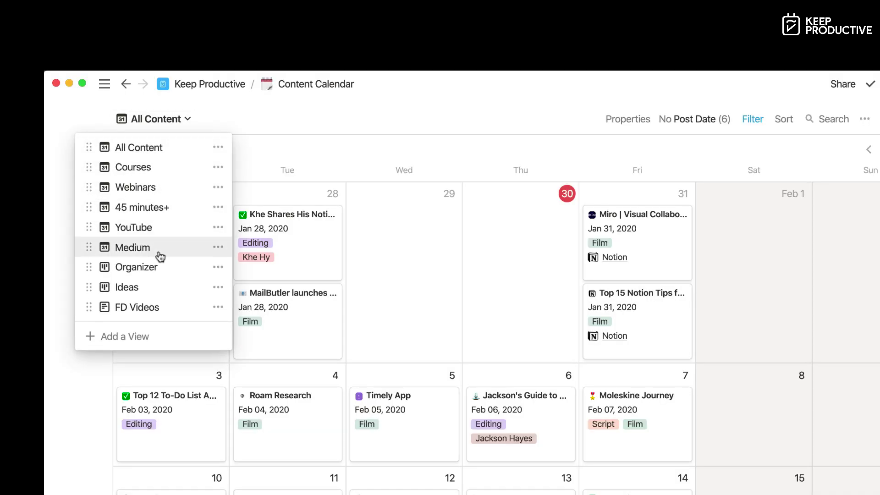
{"action": "left_click", "coordinate": [154, 170]}
{"action": "scroll", "coordinate": [211, 264], "scroll_direction": "down", "scroll_amount": 5}
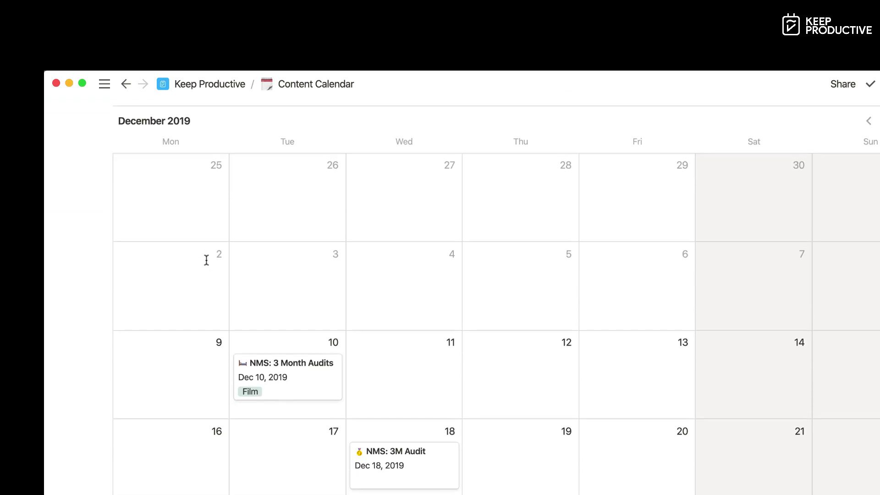
{"action": "scroll", "coordinate": [206, 260], "scroll_direction": "down", "scroll_amount": 10}
{"action": "scroll", "coordinate": [207, 264], "scroll_direction": "up", "scroll_amount": 6}
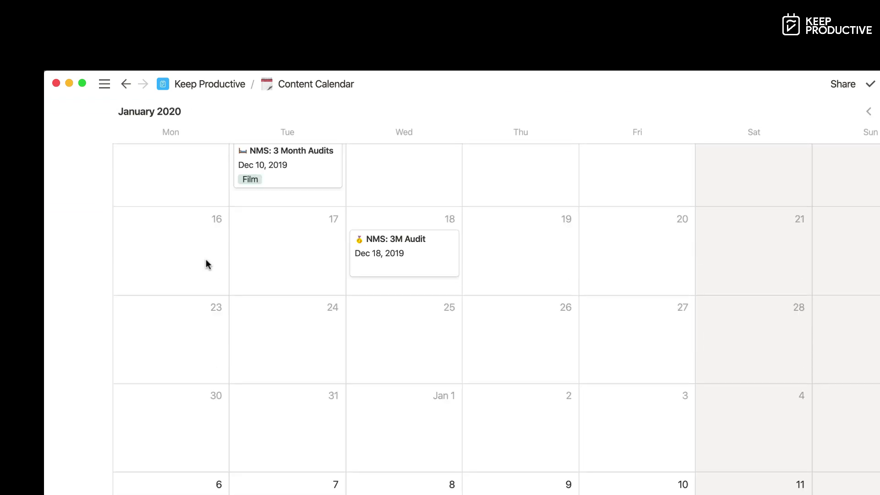
{"action": "scroll", "coordinate": [206, 260], "scroll_direction": "up", "scroll_amount": 10}
Change the calendar to the All Content view.
{"action": "left_click", "coordinate": [170, 353]}
{"action": "left_click", "coordinate": [144, 383]}
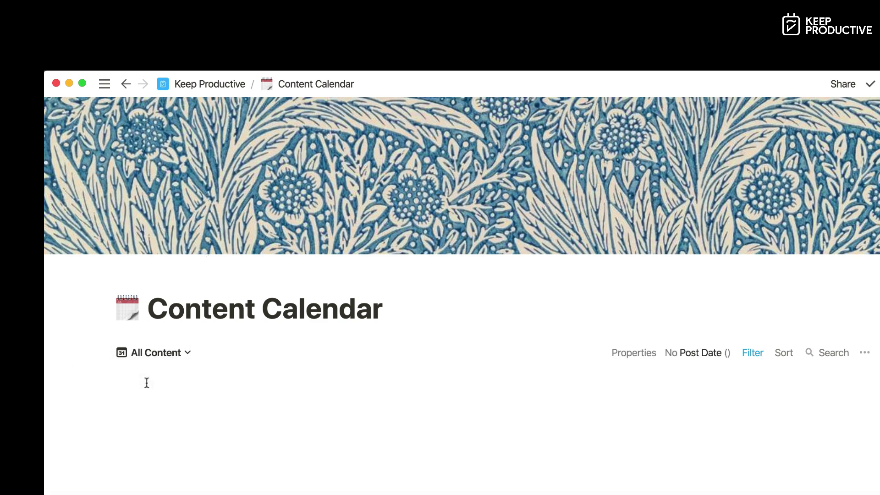
{"action": "scroll", "coordinate": [370, 403], "scroll_direction": "down", "scroll_amount": 6}
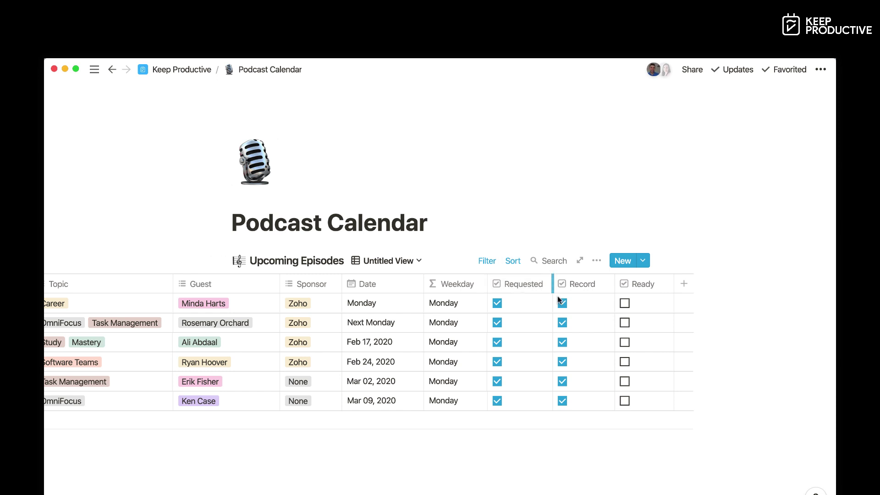
Review the 'Ready Is unchecked' filter, then tick Ready on the Career episode row.
{"action": "left_click", "coordinate": [489, 261]}
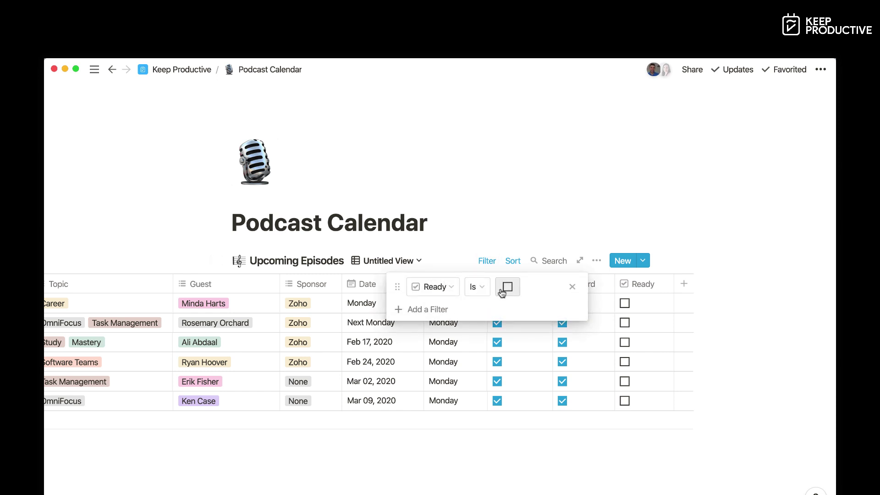
{"action": "left_click", "coordinate": [535, 208]}
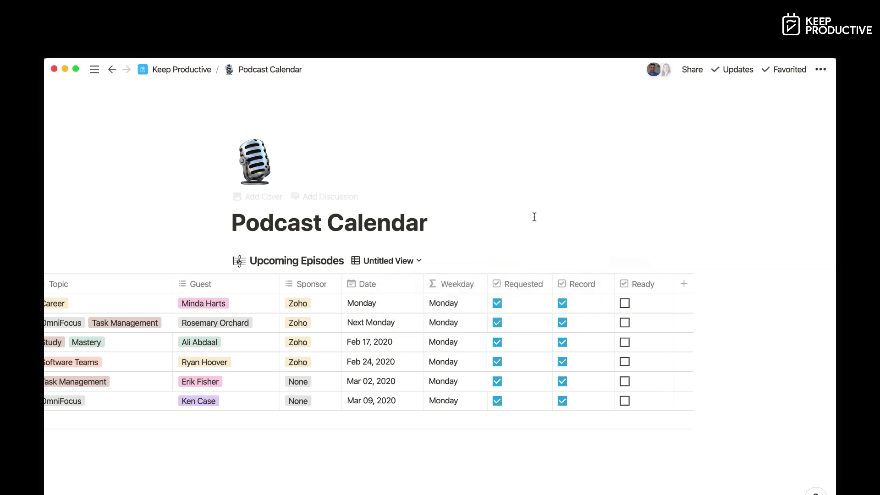
{"action": "left_click", "coordinate": [623, 303]}
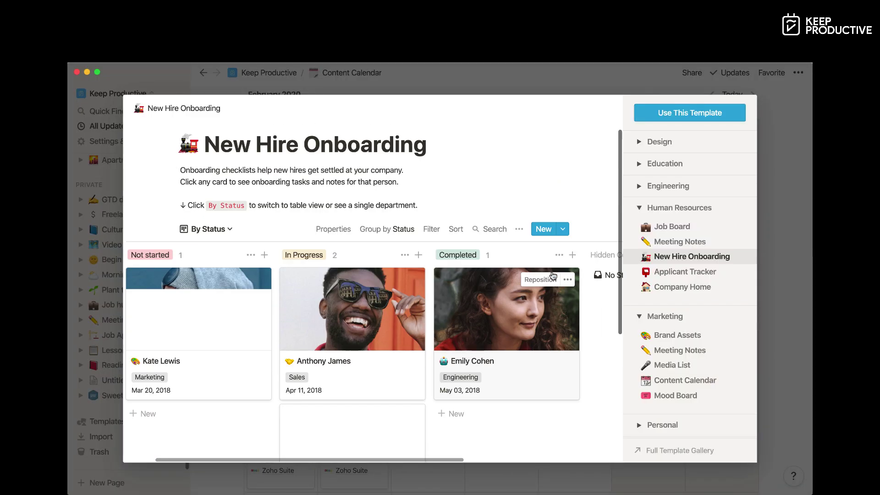
Preview the Applicant Tracker template and scroll around its board.
{"action": "left_click", "coordinate": [685, 272]}
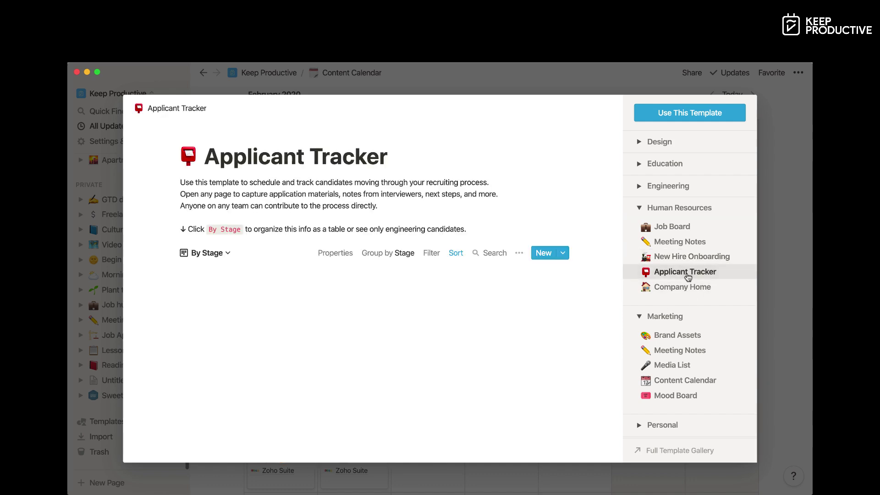
{"action": "scroll", "coordinate": [554, 310], "scroll_direction": "down", "scroll_amount": 3}
{"action": "scroll", "coordinate": [554, 311], "scroll_direction": "down", "scroll_amount": 1}
{"action": "scroll", "coordinate": [554, 255], "scroll_direction": "right", "scroll_amount": 3}
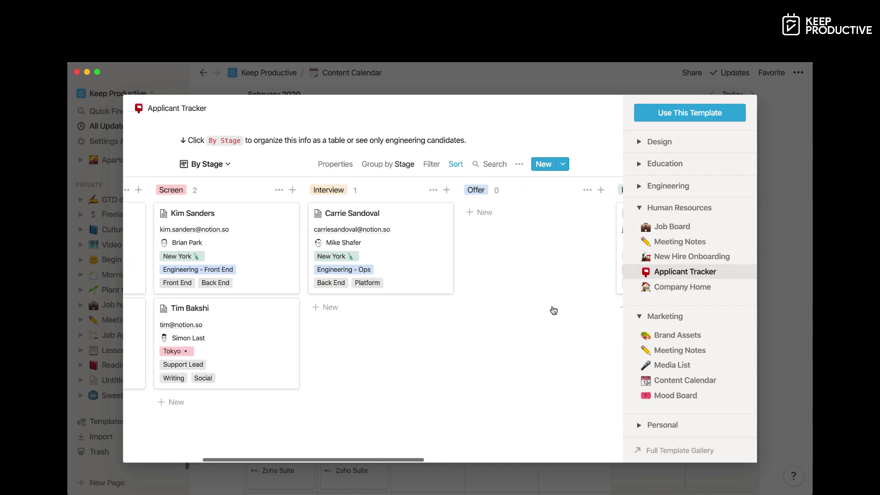
{"action": "scroll", "coordinate": [553, 255], "scroll_direction": "left", "scroll_amount": 3}
Preview the Company Home template and its Benefits Policies page.
{"action": "left_click", "coordinate": [682, 286]}
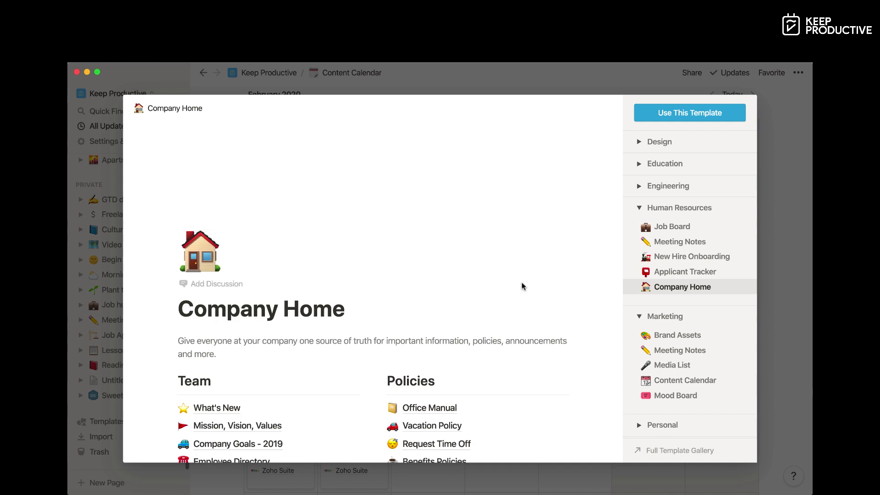
{"action": "scroll", "coordinate": [522, 287], "scroll_direction": "down", "scroll_amount": 3}
{"action": "scroll", "coordinate": [523, 288], "scroll_direction": "down", "scroll_amount": 2}
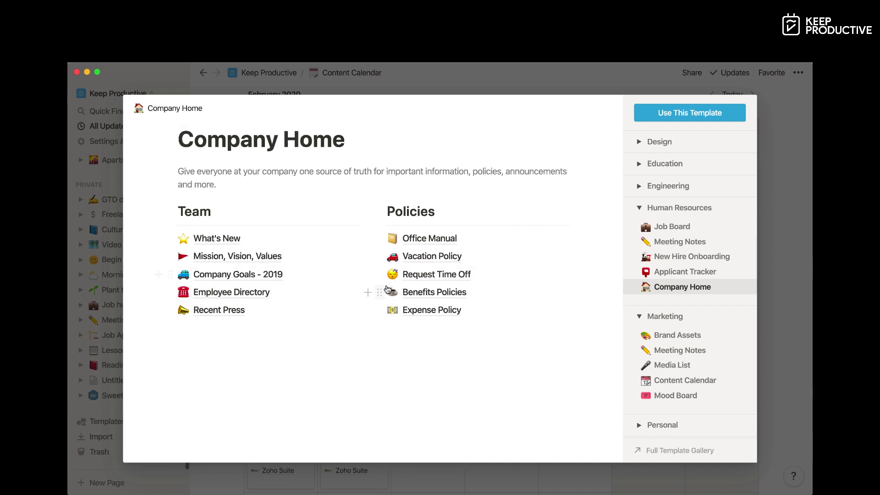
{"action": "left_click", "coordinate": [424, 293]}
{"action": "scroll", "coordinate": [367, 304], "scroll_direction": "down", "scroll_amount": 15}
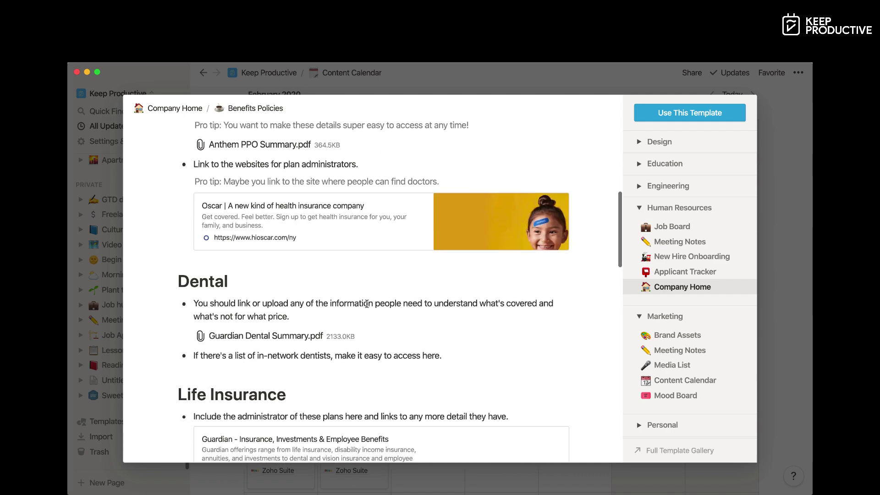
{"action": "scroll", "coordinate": [367, 303], "scroll_direction": "down", "scroll_amount": 10}
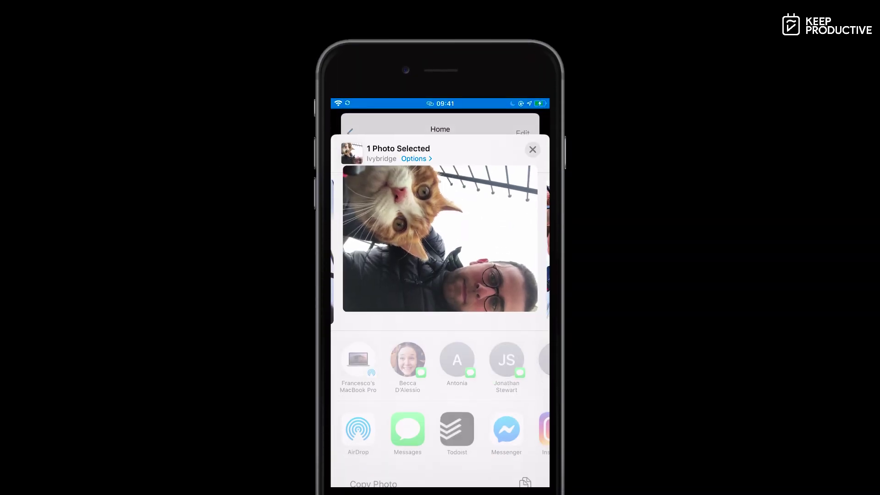
Share the cat photo to Notion and title the new page 'Me sd a cat'.
{"action": "scroll", "coordinate": [440, 428], "scroll_direction": "right", "scroll_amount": 5}
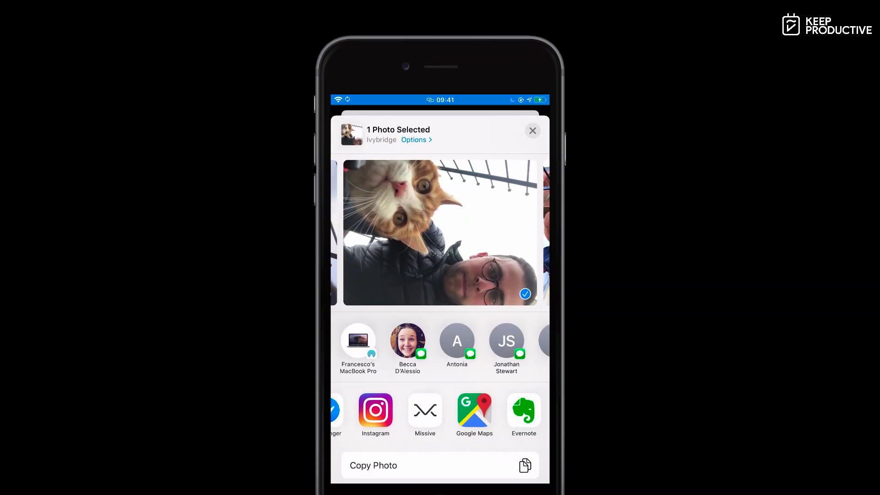
{"action": "scroll", "coordinate": [440, 410], "scroll_direction": "right", "scroll_amount": 3}
{"action": "left_click", "coordinate": [521, 408]}
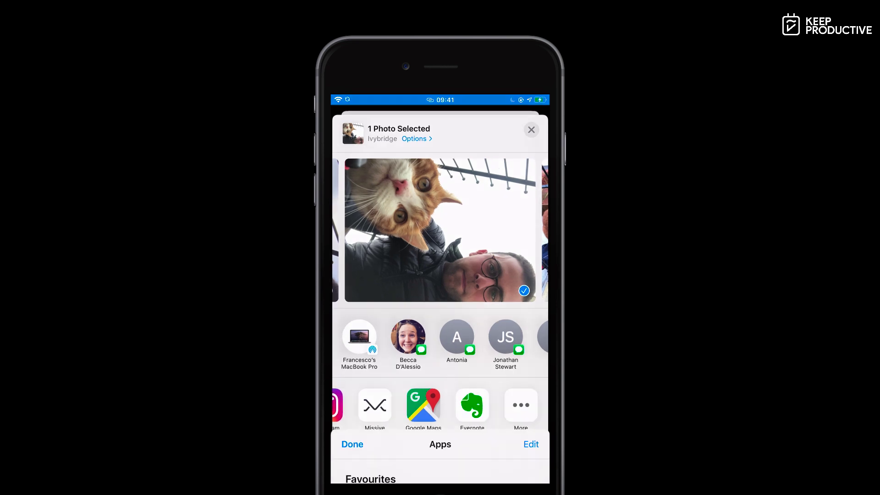
{"action": "scroll", "coordinate": [440, 298], "scroll_direction": "down", "scroll_amount": 5}
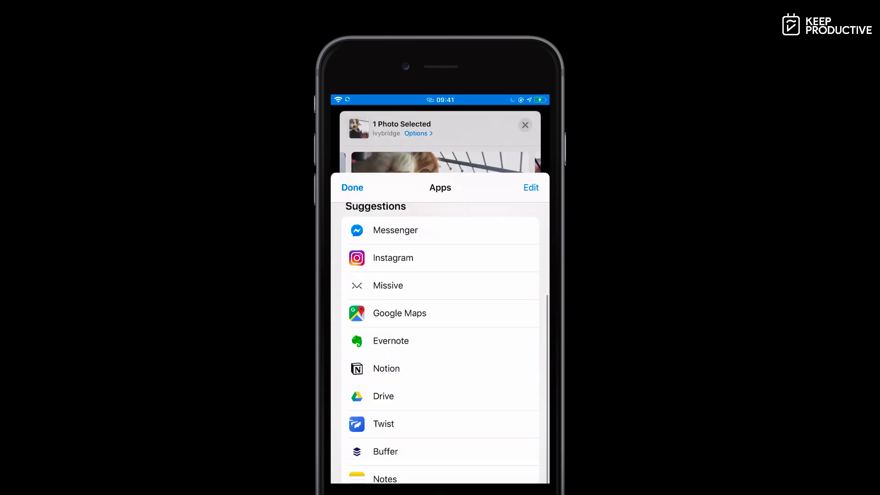
{"action": "left_click", "coordinate": [387, 369]}
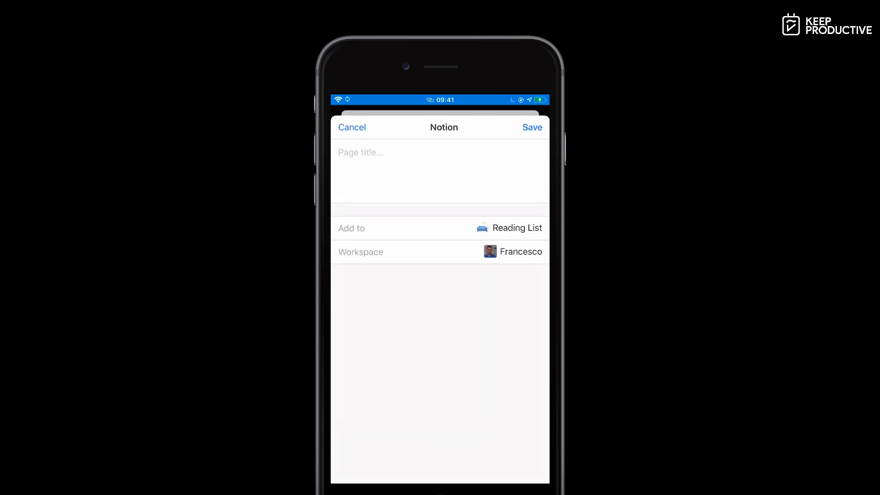
{"action": "type", "text": "Me s"}
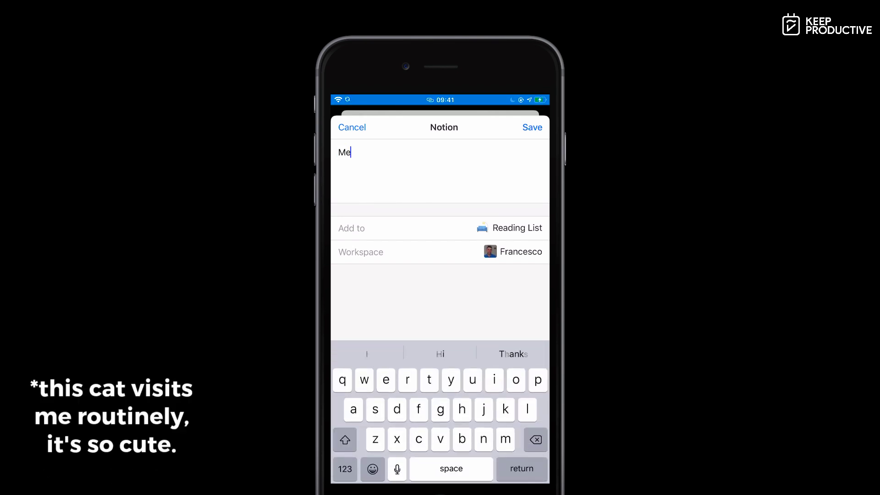
{"action": "type", "text": "d a cat"}
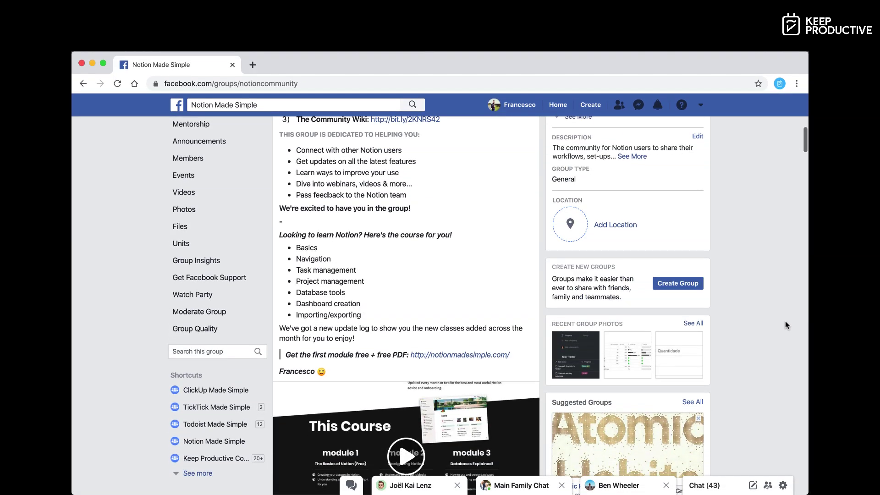
Scroll down the Notion Made Simple group feed to read member posts.
{"action": "scroll", "coordinate": [786, 321], "scroll_direction": "down", "scroll_amount": 18}
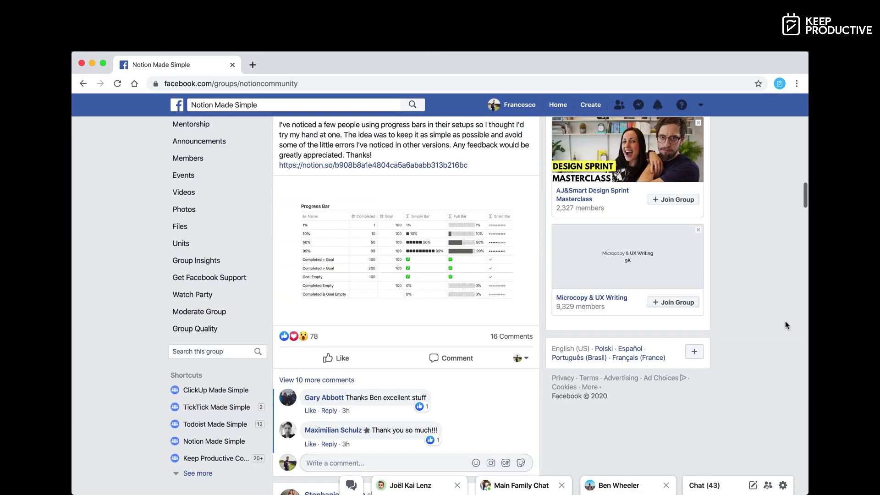
{"action": "scroll", "coordinate": [785, 321], "scroll_direction": "down", "scroll_amount": 20}
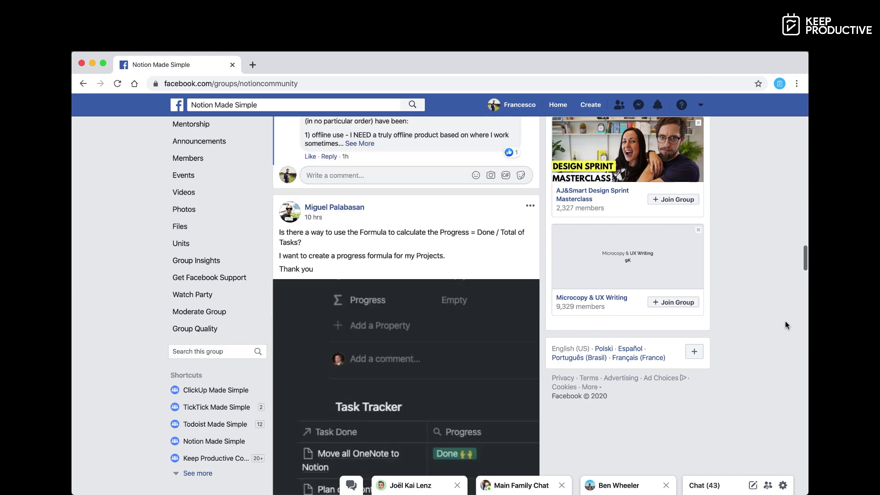
{"action": "scroll", "coordinate": [785, 324], "scroll_direction": "down", "scroll_amount": 20}
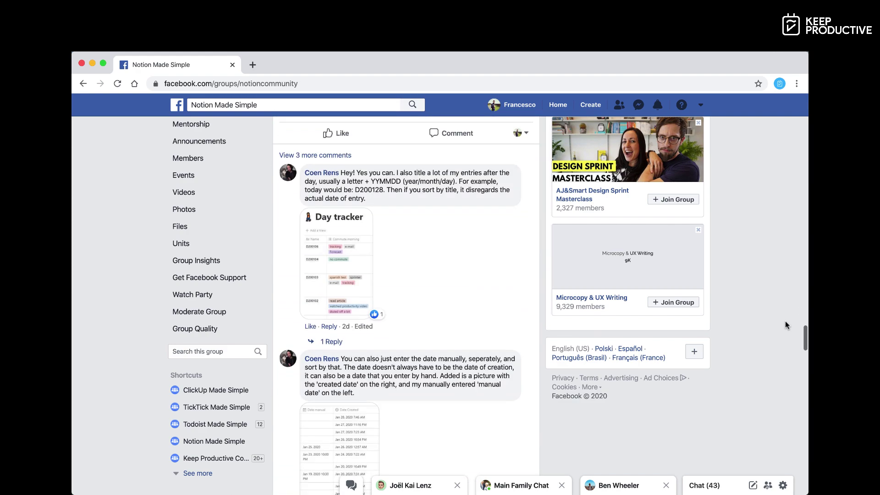
{"action": "scroll", "coordinate": [785, 324], "scroll_direction": "down", "scroll_amount": 20}
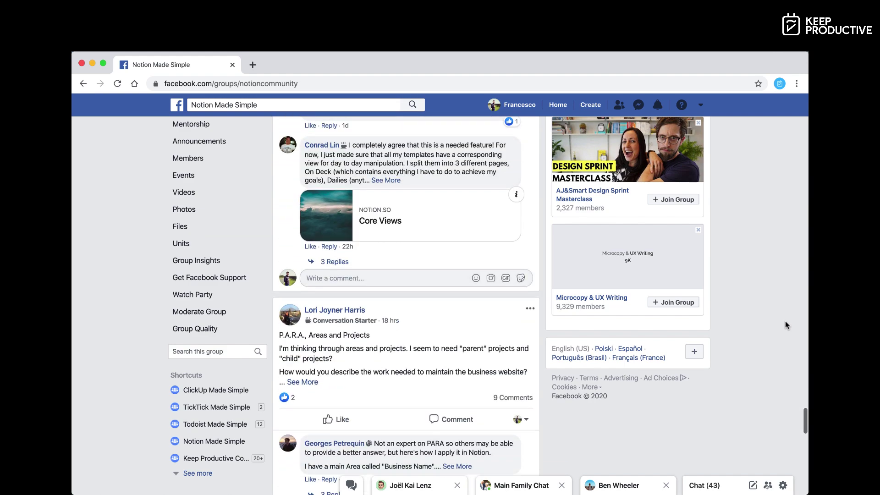
{"action": "scroll", "coordinate": [785, 321], "scroll_direction": "down", "scroll_amount": 20}
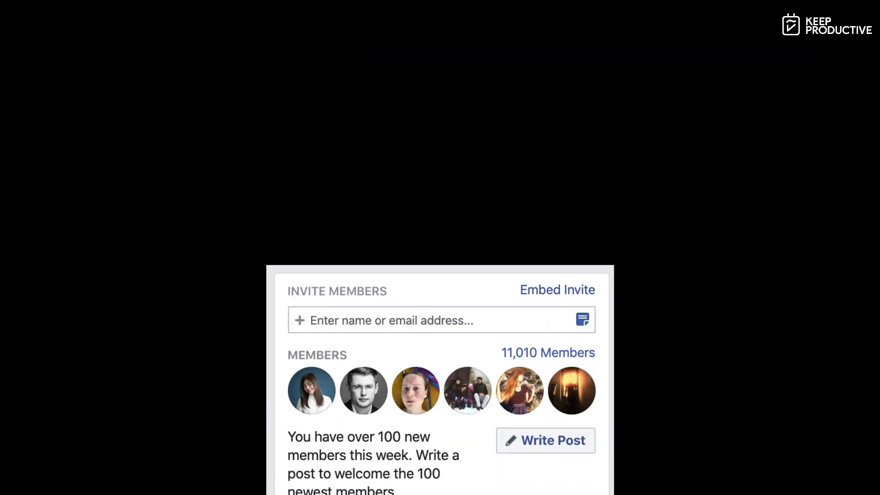